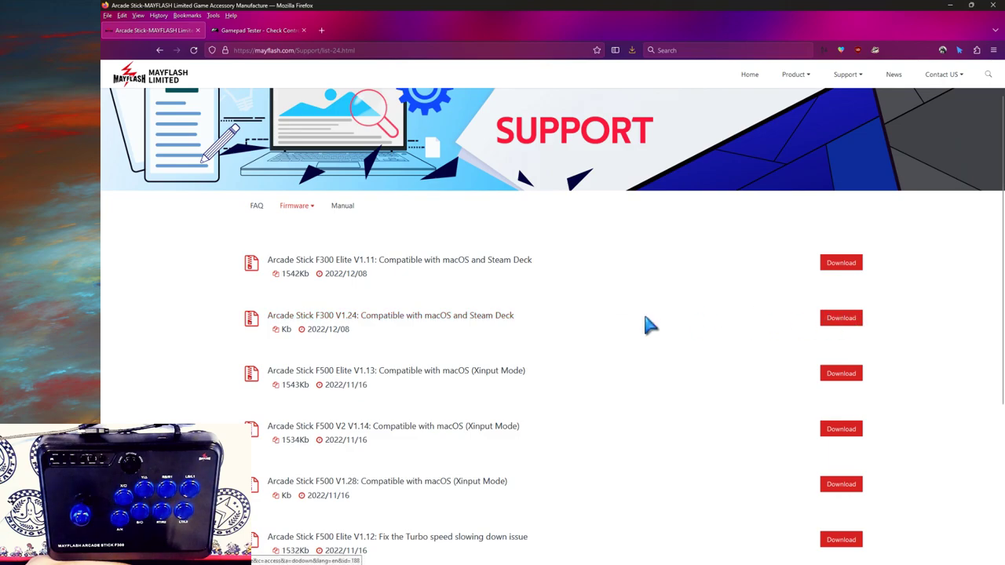
Open the Arcade Stick F300 V1.24 firmware page, then flash the F300 with file version V1.24 and close the updater
{"action": "left_click", "coordinate": [310, 317]}
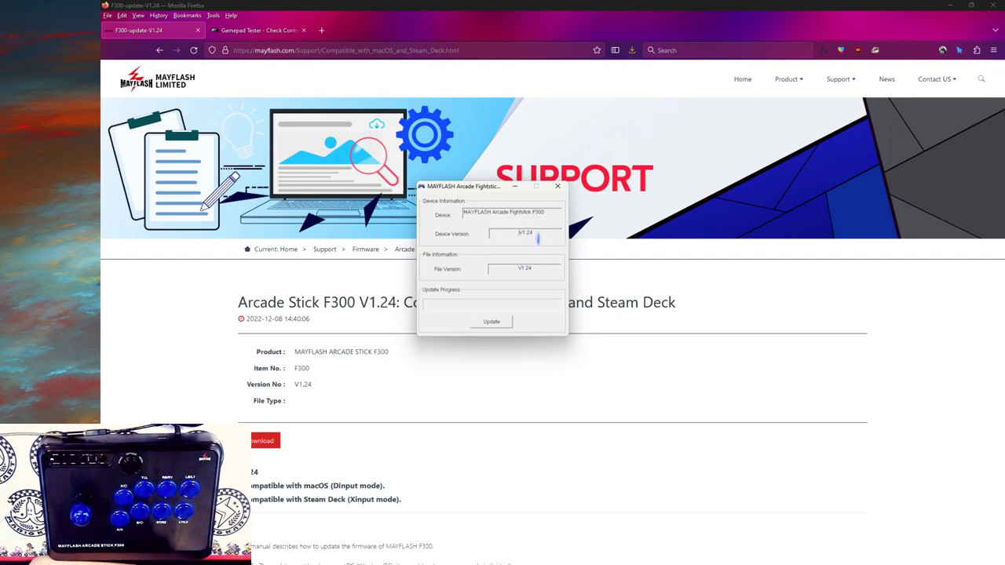
{"action": "left_click", "coordinate": [492, 321]}
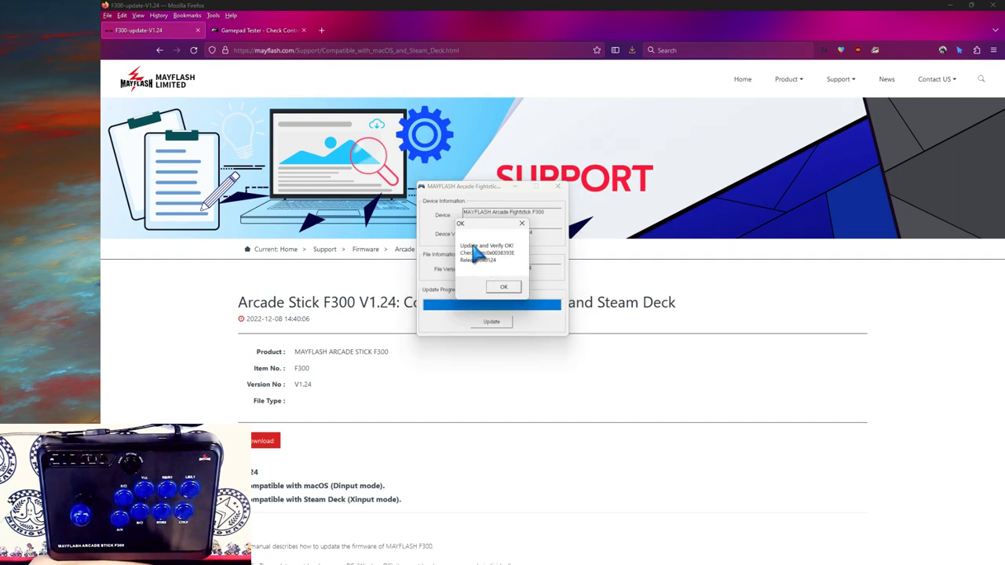
{"action": "left_click", "coordinate": [512, 287]}
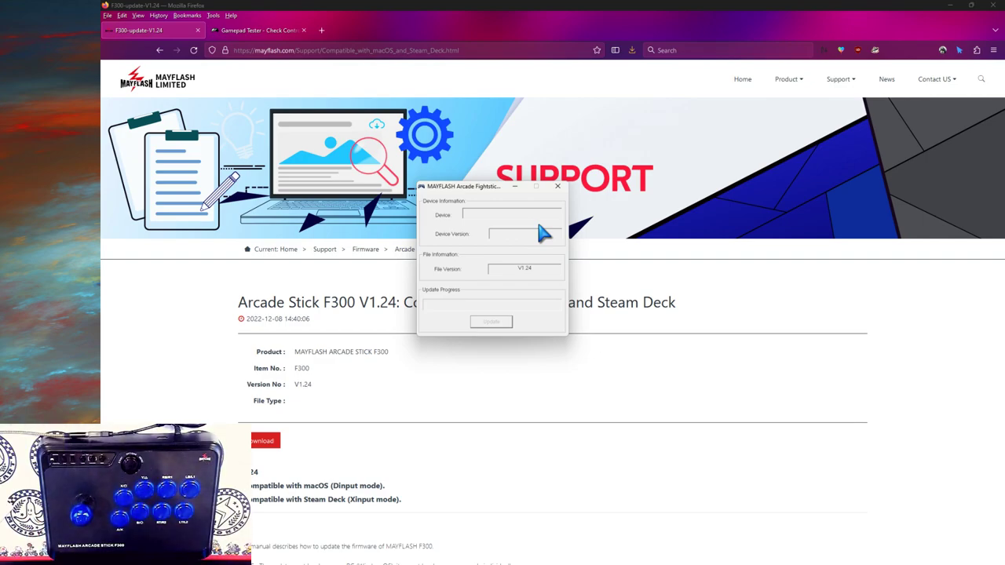
{"action": "left_click", "coordinate": [558, 187]}
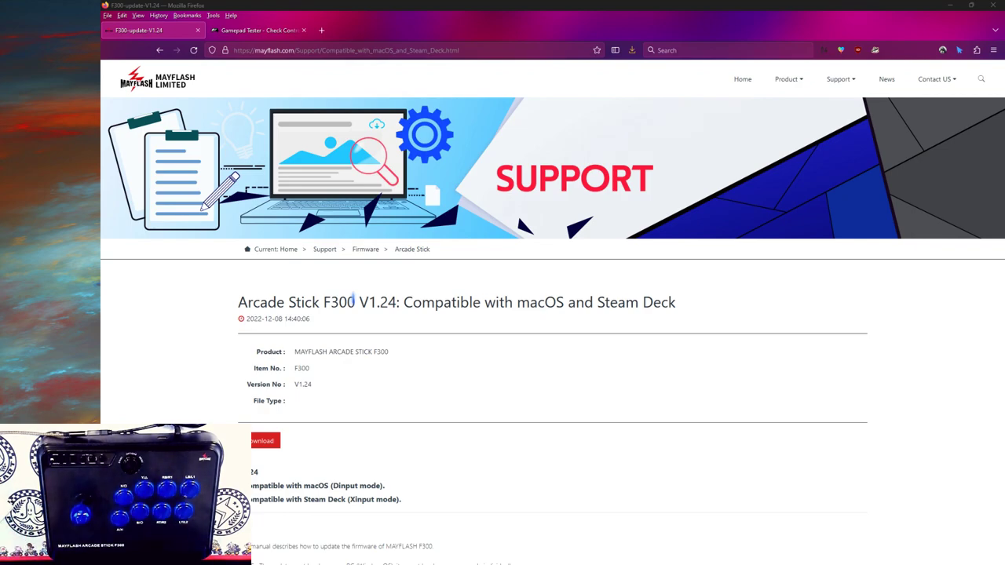
Return to the Arcade Stick firmware list, flash the F500 Elite with file version V1.13 and close its updater
{"action": "key", "text": "alt+Left"}
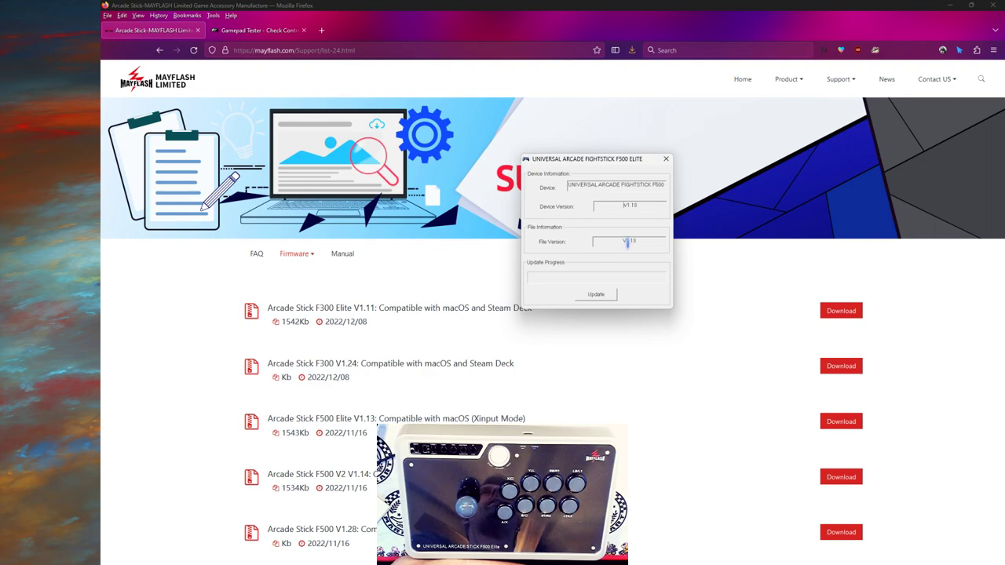
{"action": "left_click", "coordinate": [609, 298]}
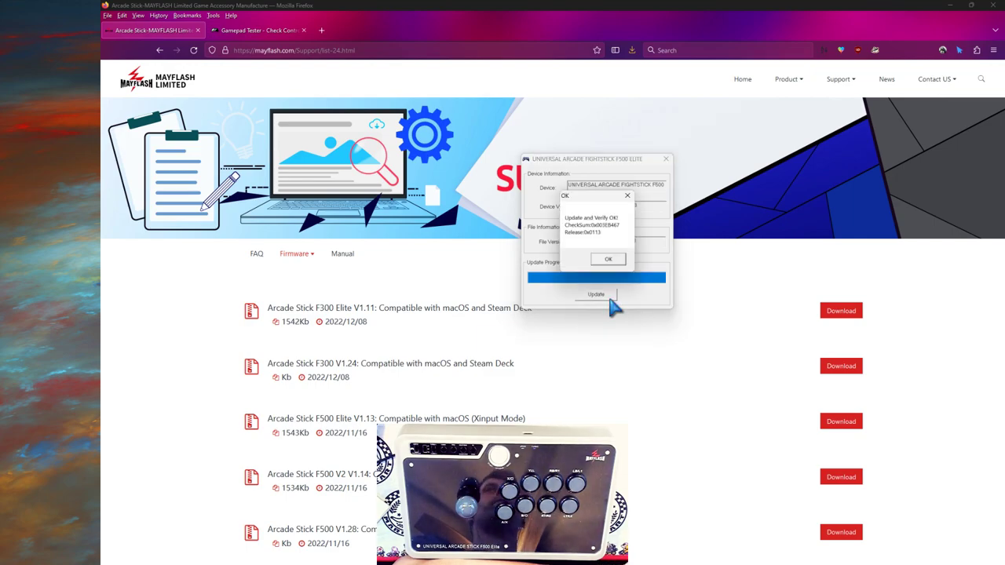
{"action": "left_click", "coordinate": [607, 260]}
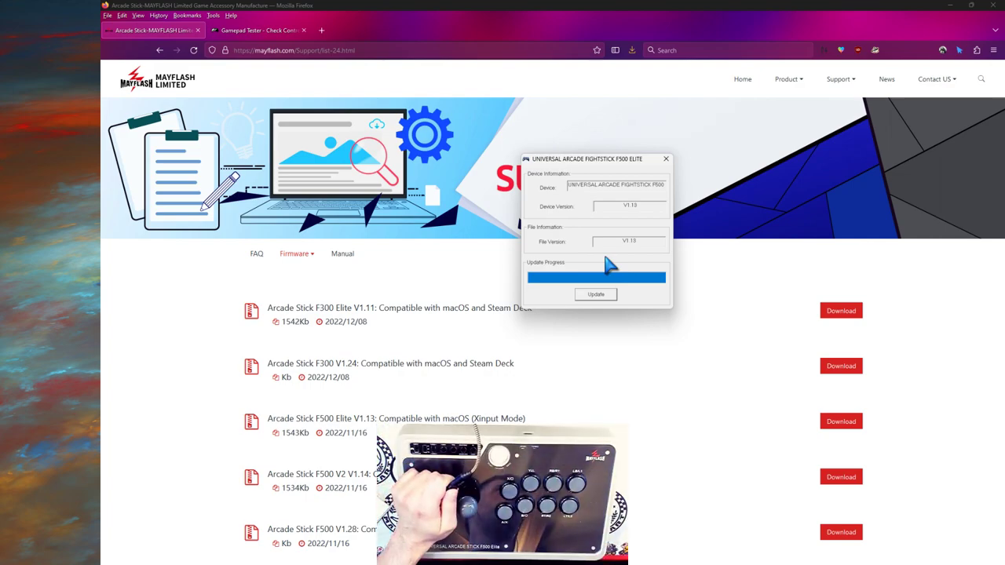
{"action": "left_click", "coordinate": [665, 158]}
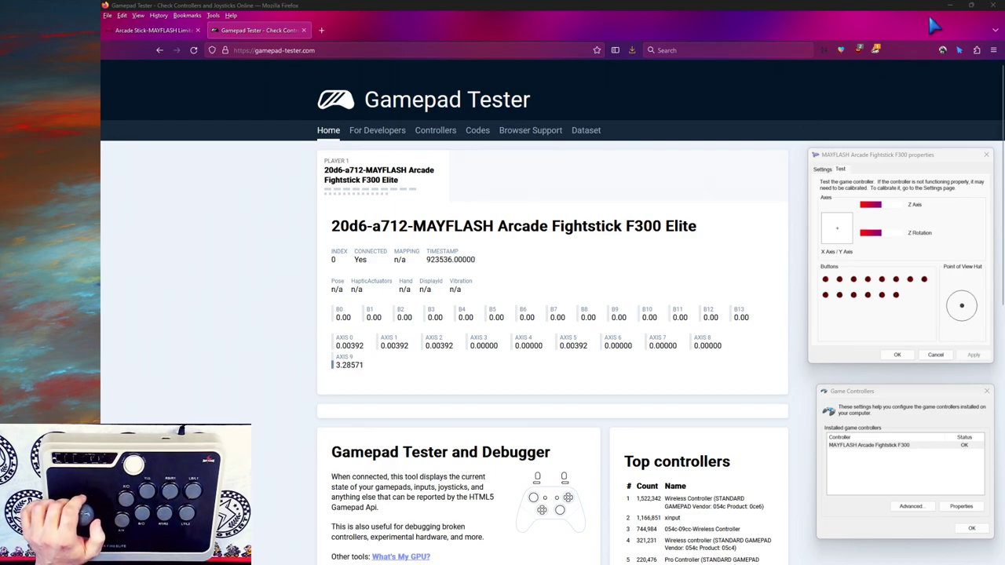
{"action": "left_click", "coordinate": [966, 186]}
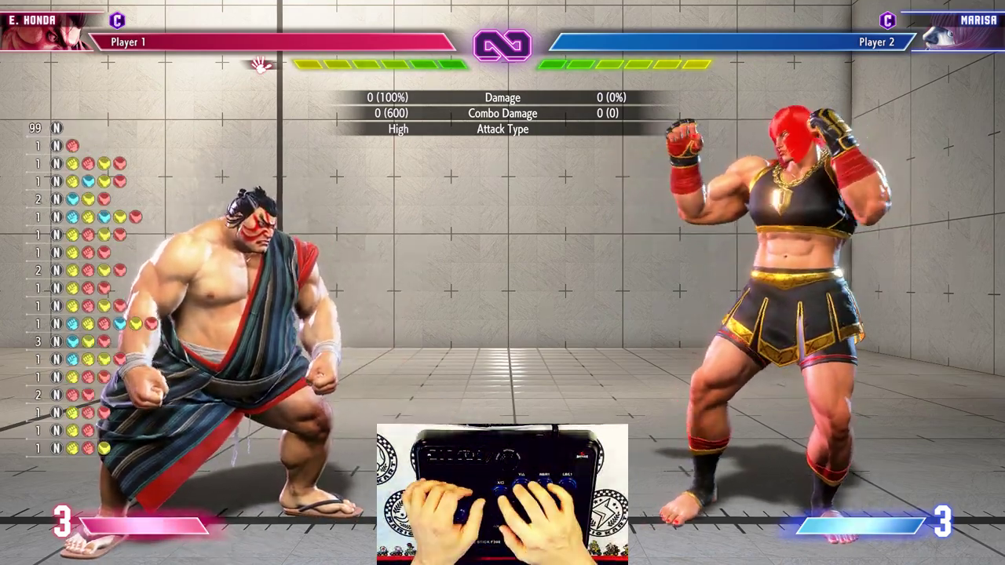
{"action": "key", "text": "Right"}
{"action": "key", "text": "Down"}
{"action": "key", "text": "Left"}
{"action": "key", "text": "u"}
{"action": "key", "text": "j"}
{"action": "key", "text": "h"}
{"action": "key", "text": "j"}
{"action": "key", "text": "h"}
{"action": "key", "text": "j"}
{"action": "key", "text": "h"}
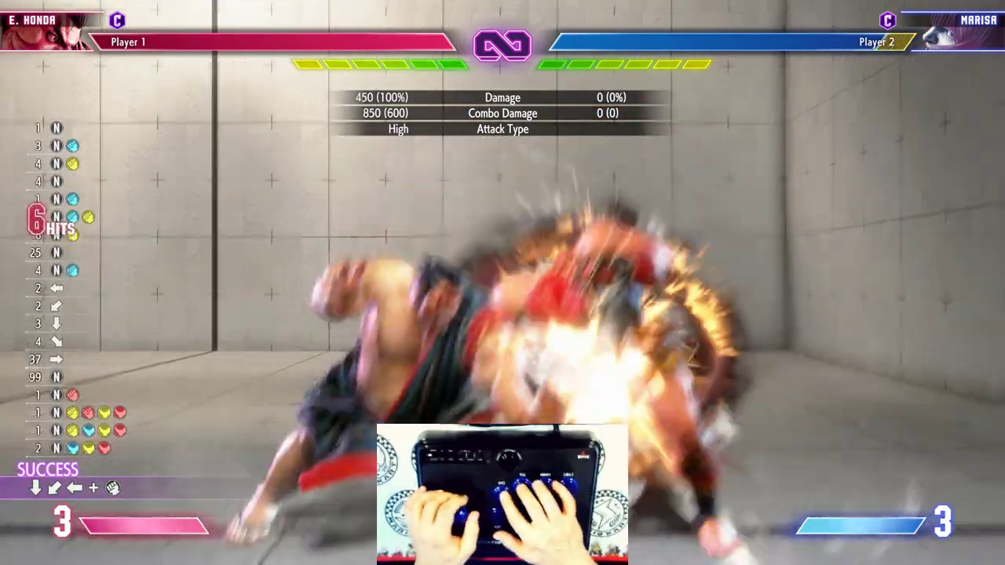
{"action": "key", "text": "Down"}
{"action": "key", "text": "Down"}
{"action": "key", "text": "Left"}
{"action": "key", "text": "Left"}
{"action": "key", "text": "Right"}
{"action": "key", "text": "u"}
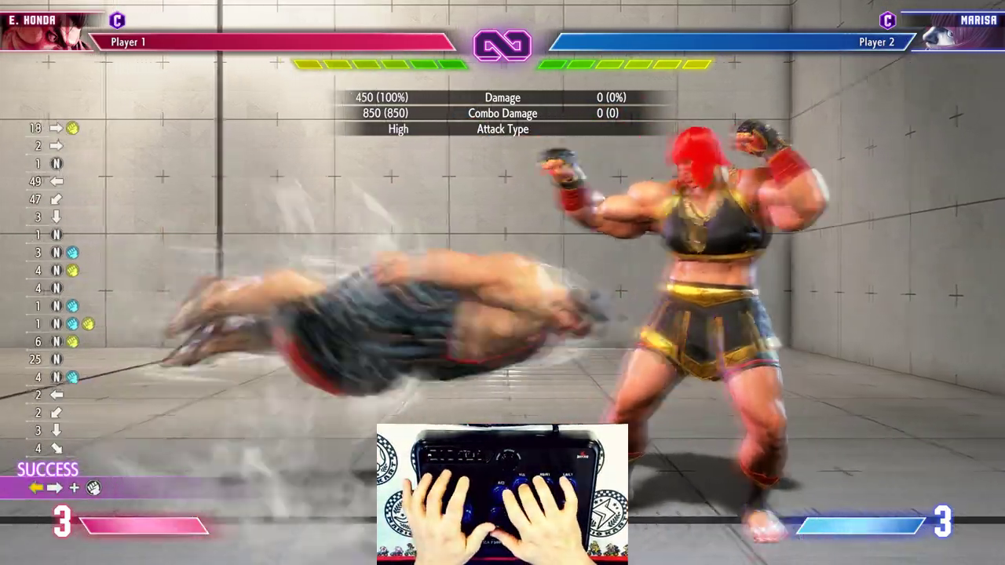
{"action": "key", "text": "Left"}
{"action": "key", "text": "Right"}
{"action": "key", "text": "u"}
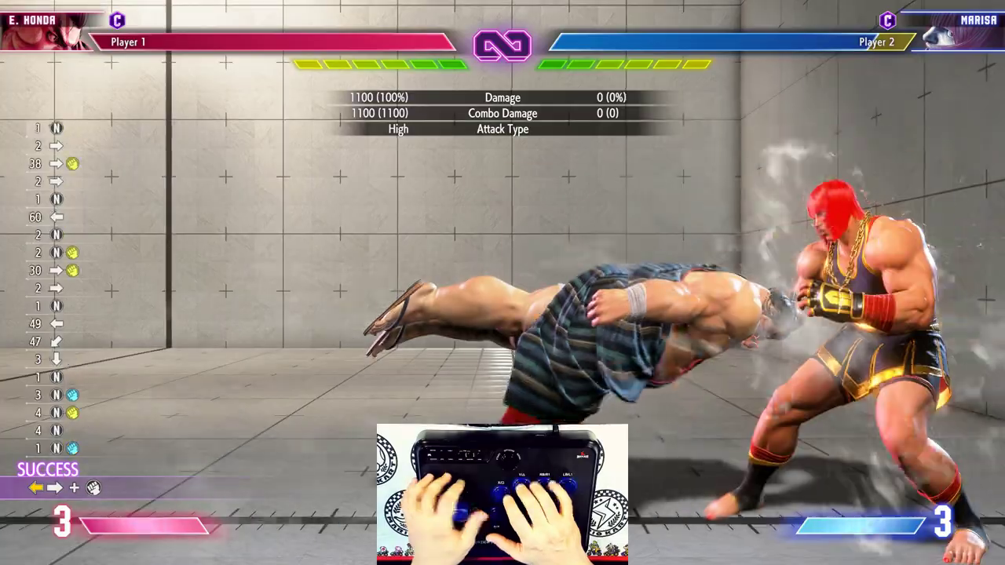
{"action": "key", "text": "Right"}
{"action": "key", "text": "Right"}
{"action": "key", "text": "Down"}
{"action": "key", "text": "Left"}
{"action": "key", "text": "k"}
{"action": "key", "text": "j"}
{"action": "key", "text": "h"}
{"action": "key", "text": "j+h+k"}
{"action": "key", "text": "j"}
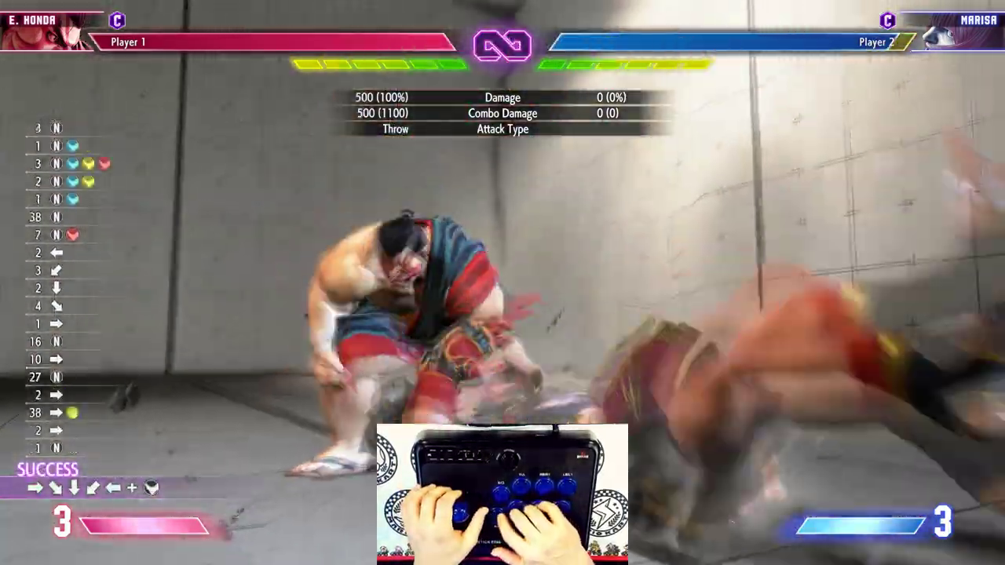
{"action": "key", "text": "Right"}
{"action": "key", "text": "Down"}
{"action": "key", "text": "Right"}
{"action": "key", "text": "Down"}
{"action": "key", "text": "Down"}
{"action": "key", "text": "Left"}
{"action": "key", "text": "Left+j"}
{"action": "key", "text": "Right"}
{"action": "key", "text": "Down"}
{"action": "key", "text": "Right"}
{"action": "key", "text": "Down"}
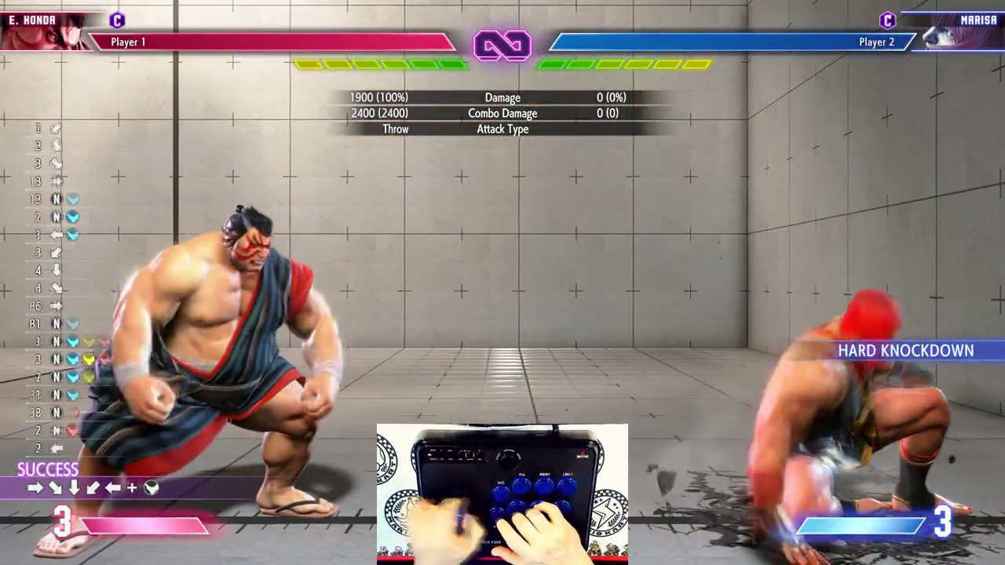
{"action": "key", "text": "Down"}
{"action": "key", "text": "Left"}
{"action": "key", "text": "Left"}
{"action": "key", "text": "j"}
{"action": "key", "text": "Right"}
{"action": "key", "text": "Down"}
{"action": "key", "text": "Right"}
{"action": "key", "text": "Down"}
{"action": "key", "text": "Down"}
{"action": "key", "text": "Left"}
{"action": "key", "text": "Left"}
{"action": "key", "text": "Left+j"}
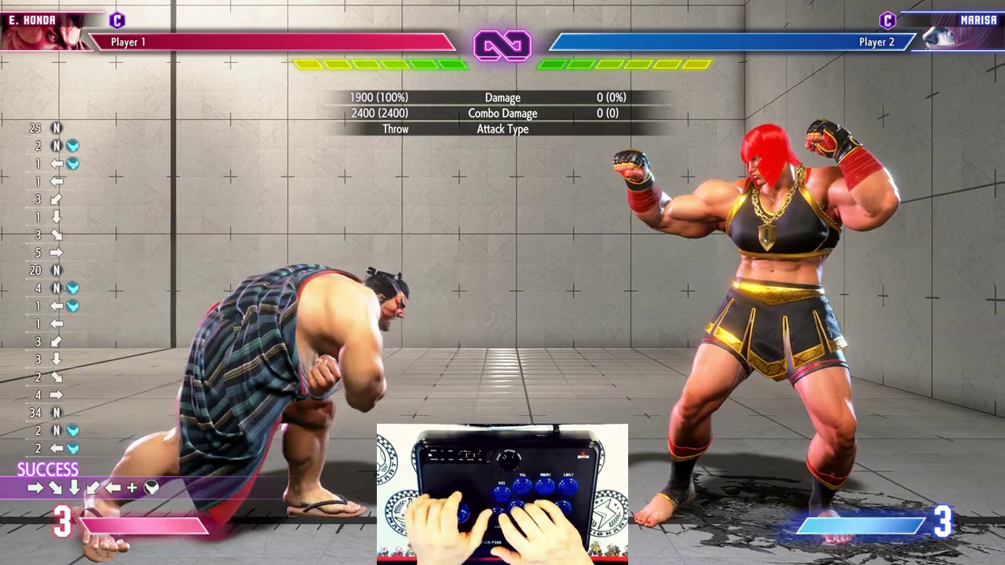
{"action": "key", "text": "Right"}
{"action": "key", "text": "Down"}
{"action": "key", "text": "Right"}
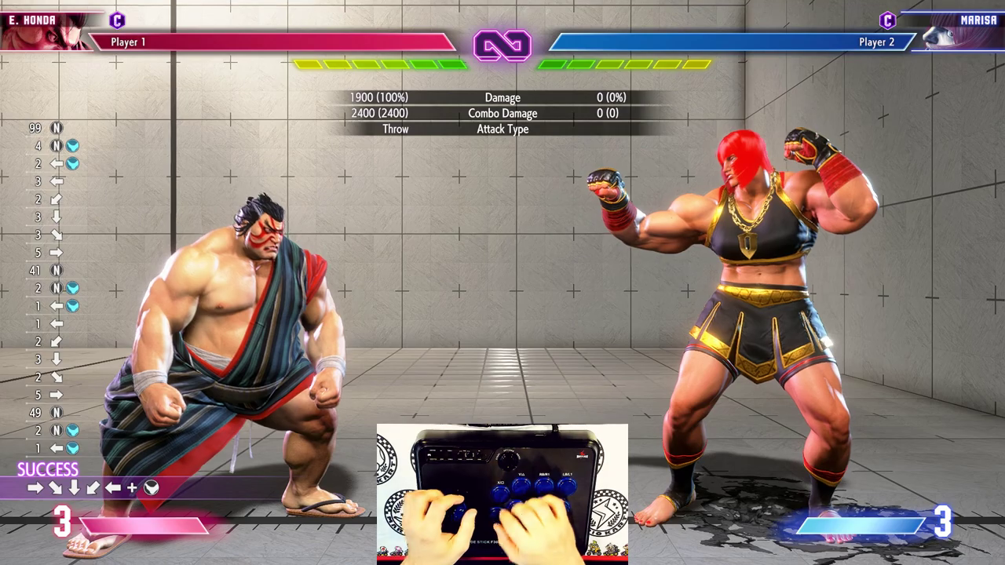
{"action": "key", "text": "Right"}
{"action": "key", "text": "Left"}
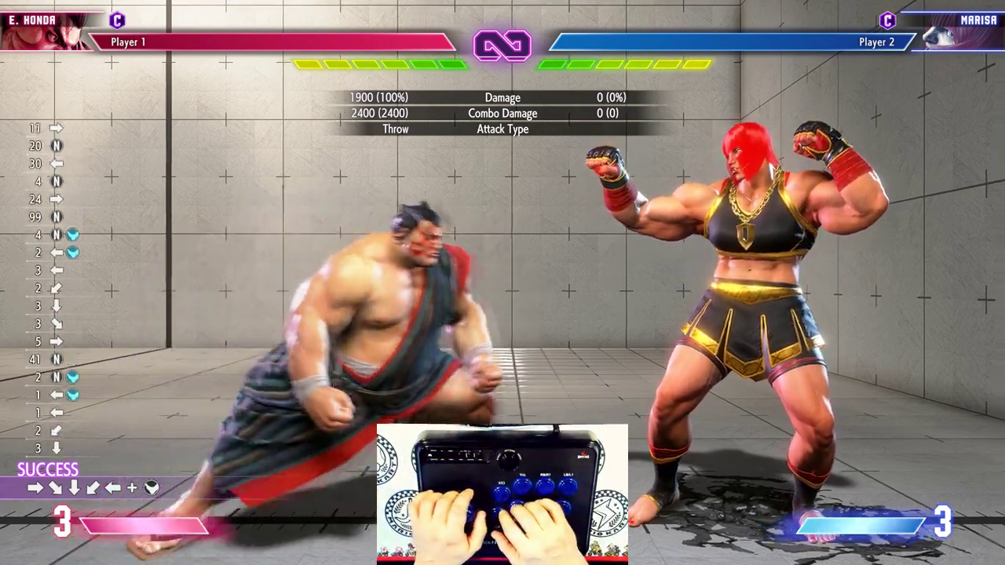
{"action": "key", "text": "Right"}
{"action": "key", "text": "Down"}
{"action": "key", "text": "Right"}
{"action": "key", "text": "Down"}
{"action": "key", "text": "Down"}
{"action": "key", "text": "Right"}
{"action": "key", "text": "Right+l"}
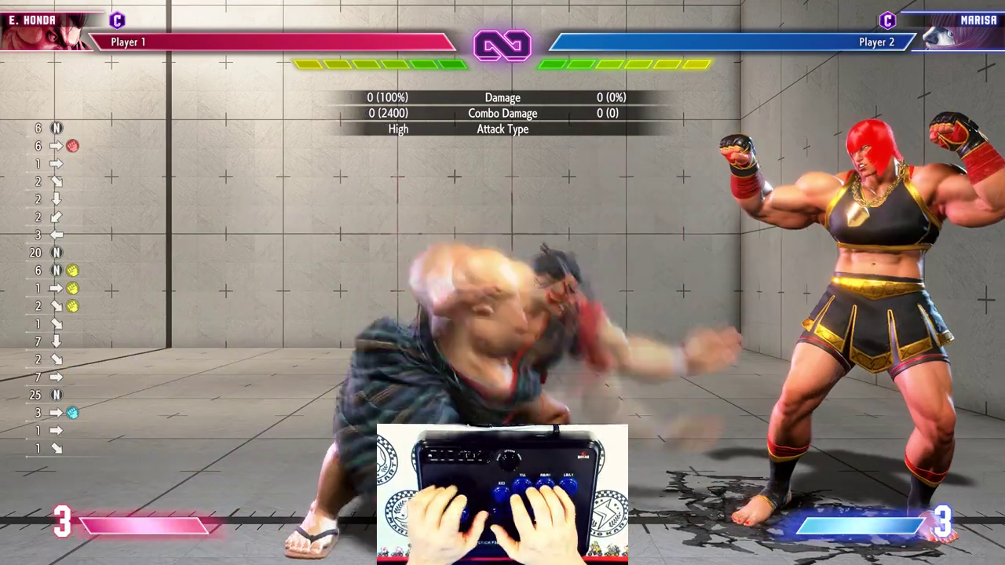
{"action": "key", "text": "Left+j"}
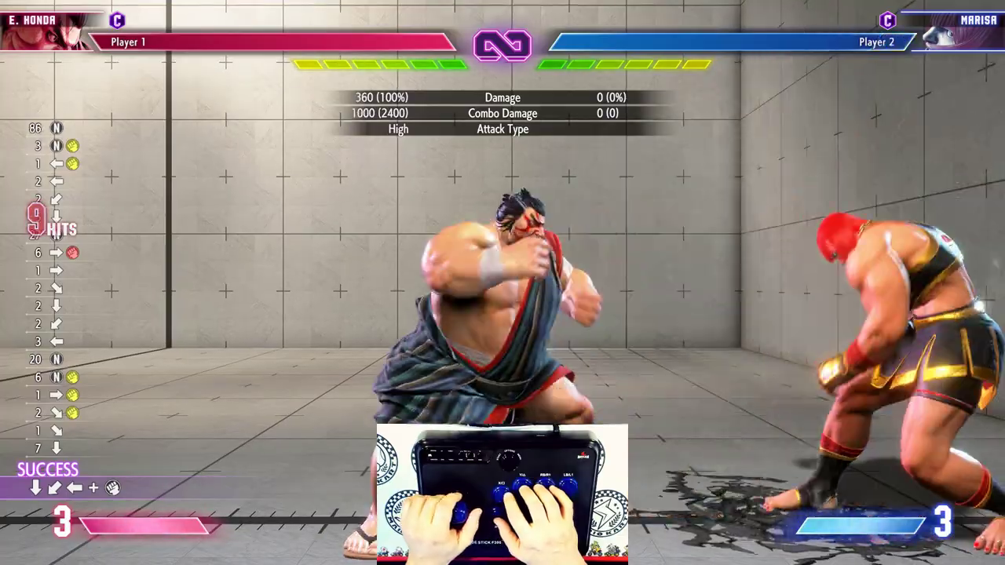
{"action": "key", "text": "Up"}
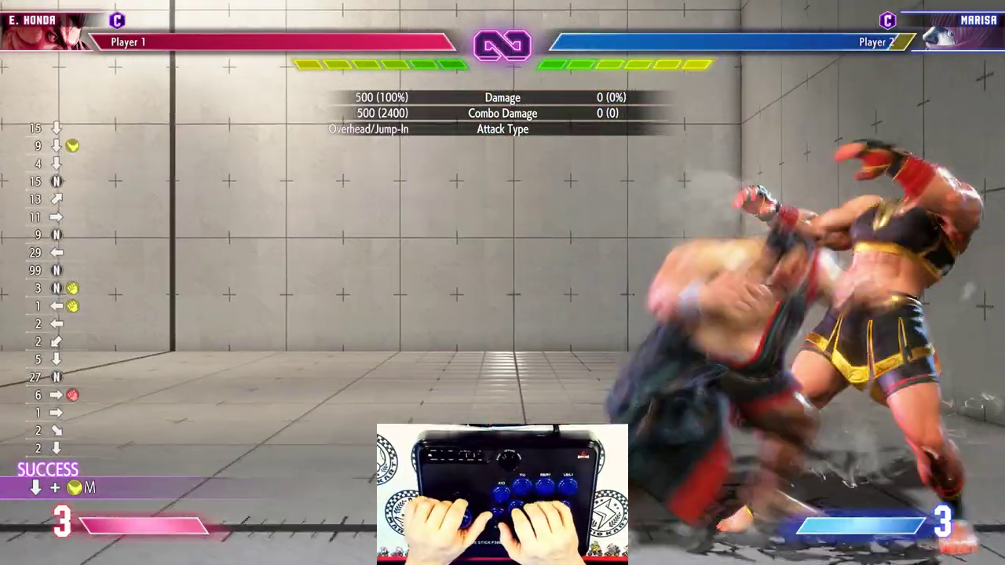
{"action": "key", "text": "Down+k"}
{"action": "key", "text": "Down"}
{"action": "key", "text": "Down"}
{"action": "key", "text": "Right"}
{"action": "key", "text": "Right"}
{"action": "key", "text": "Down"}
{"action": "key", "text": "Down"}
{"action": "key", "text": "Right"}
{"action": "key", "text": "Right+j"}
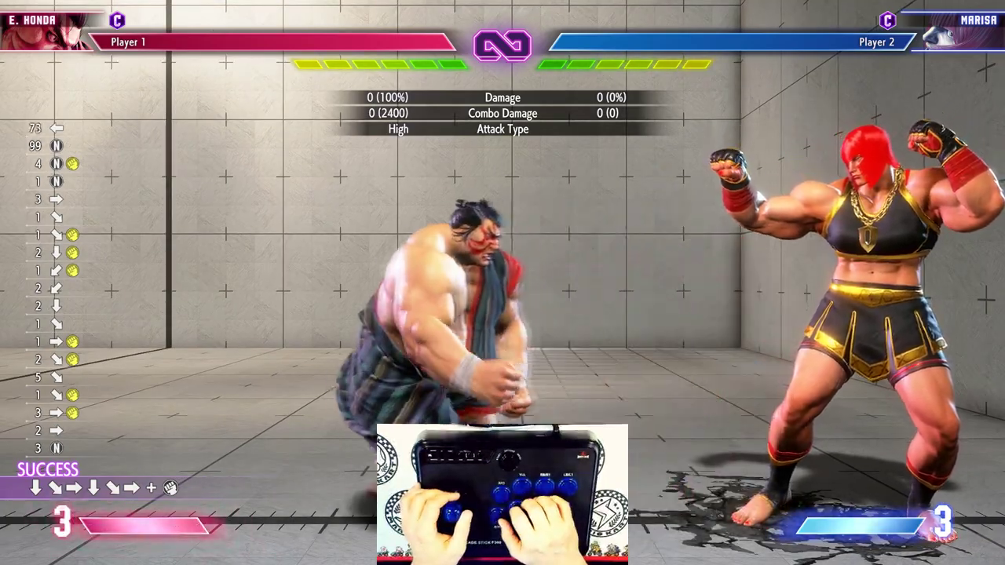
{"action": "key", "text": "Down"}
{"action": "key", "text": "Right+j"}
{"action": "key", "text": "Down"}
{"action": "key", "text": "Down"}
{"action": "key", "text": "Left"}
{"action": "key", "text": "Left+j"}
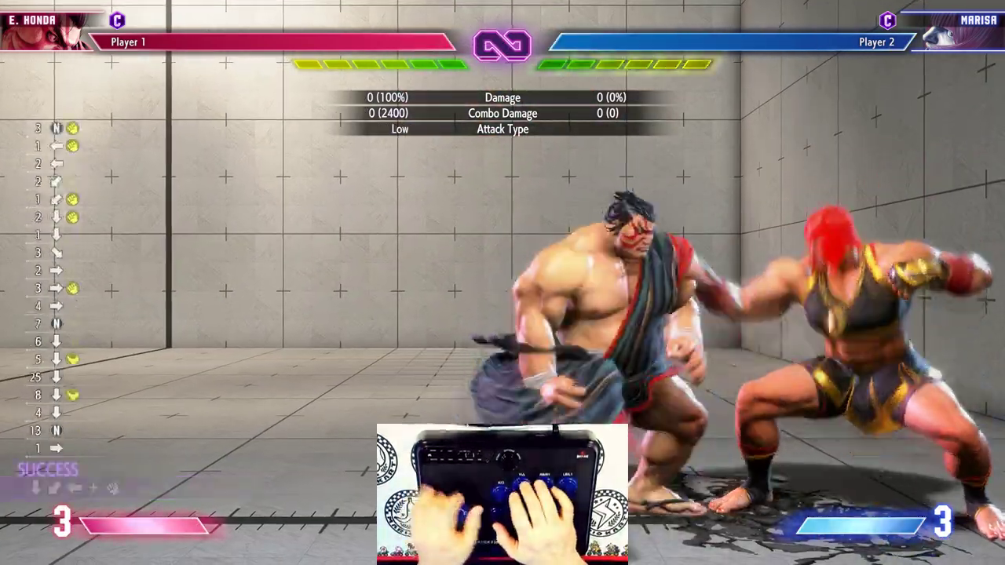
{"action": "key", "text": "Down"}
{"action": "key", "text": "Down"}
{"action": "key", "text": "Left"}
{"action": "key", "text": "Left+j"}
{"action": "key", "text": "j"}
{"action": "key", "text": "Down"}
{"action": "key", "text": "Left"}
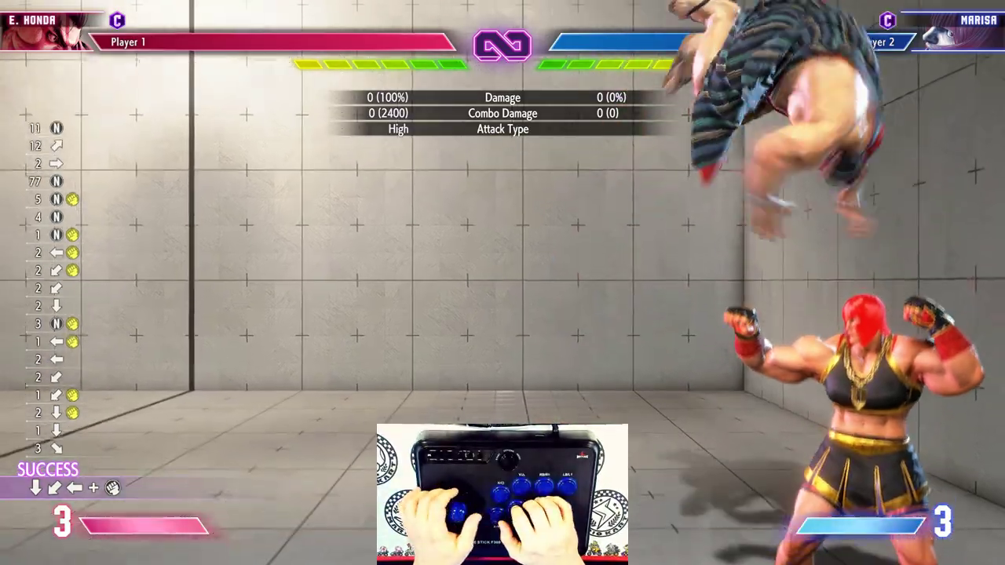
{"action": "key", "text": "k"}
{"action": "key", "text": "k"}
{"action": "key", "text": "k"}
{"action": "key", "text": "k"}
{"action": "key", "text": "Down"}
{"action": "key", "text": "Down"}
{"action": "key", "text": "Left"}
{"action": "key", "text": "Left+j"}
{"action": "key", "text": "Down"}
{"action": "key", "text": "Down"}
{"action": "key", "text": "Left"}
{"action": "key", "text": "Left+j"}
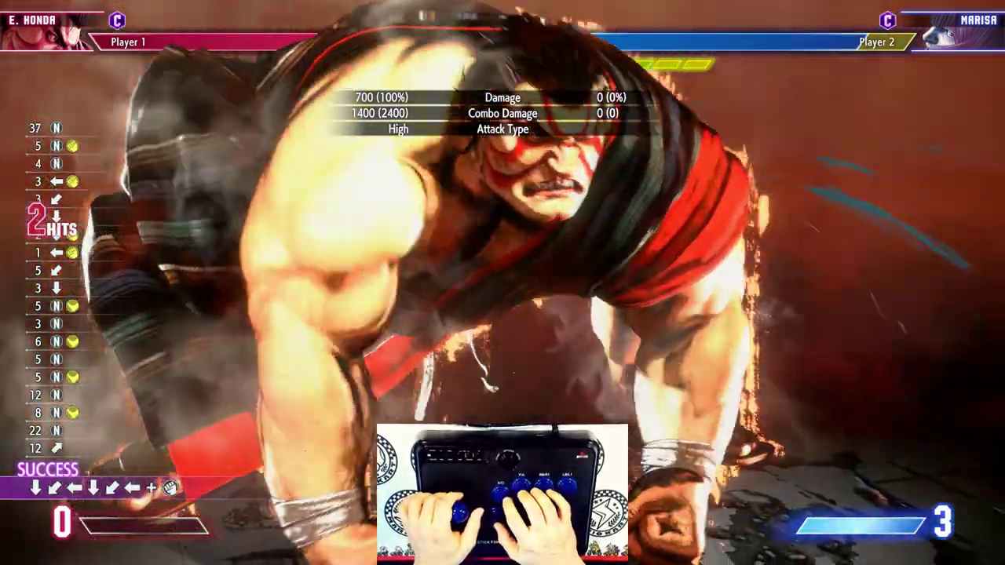